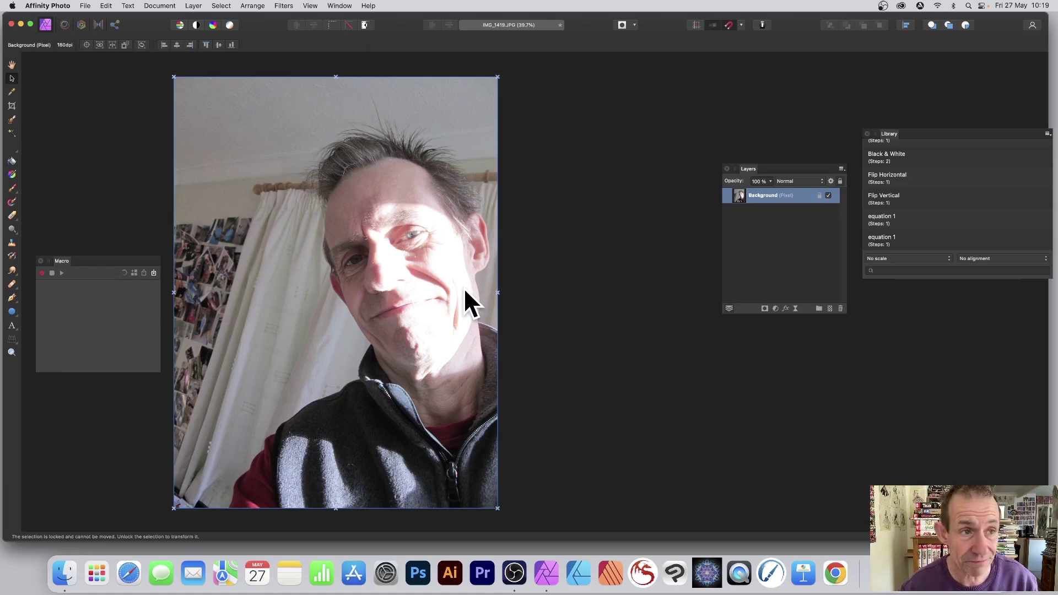
Step: Start a new document with a 700 × 200 px page and a transparent background
left_click(84, 6)
left_click(87, 19)
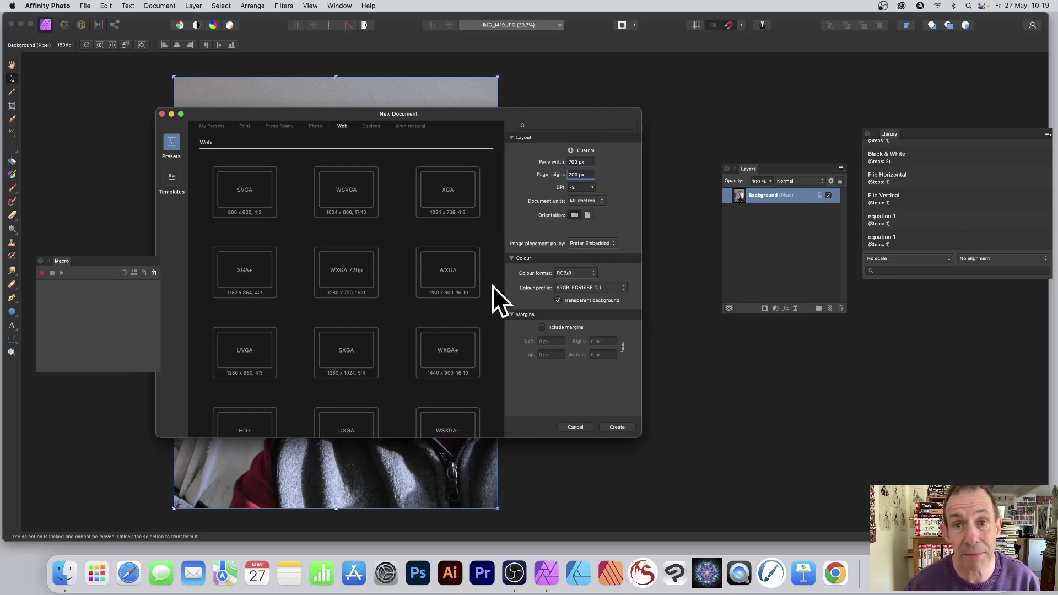
Step: Create the document and add artistic text reading '(c) 2022' followed by the author's name
left_click(617, 427)
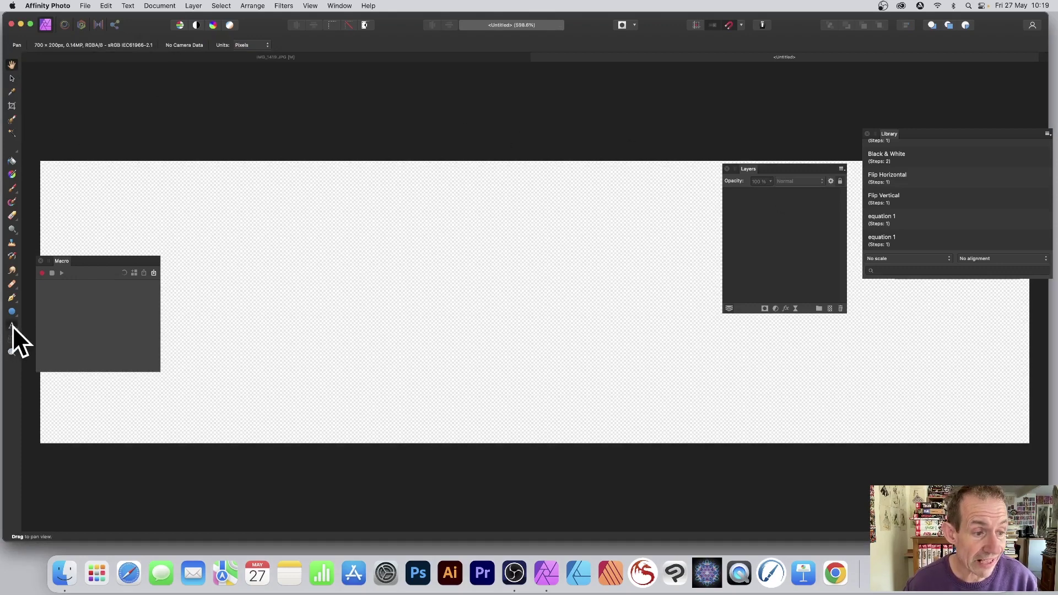
left_click_drag(12, 326, 59, 326)
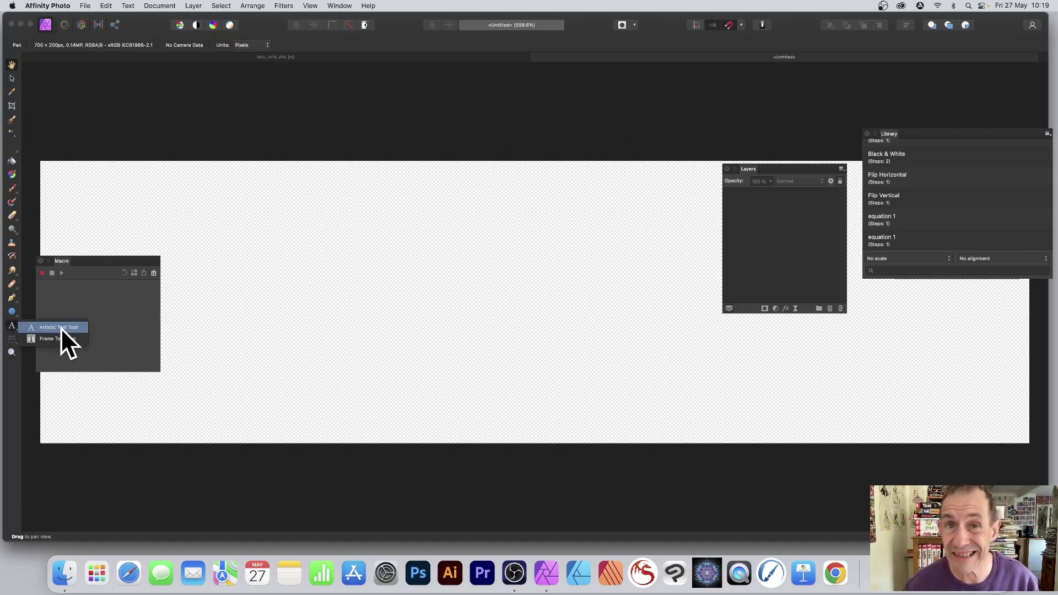
left_click(61, 327)
left_click(199, 303)
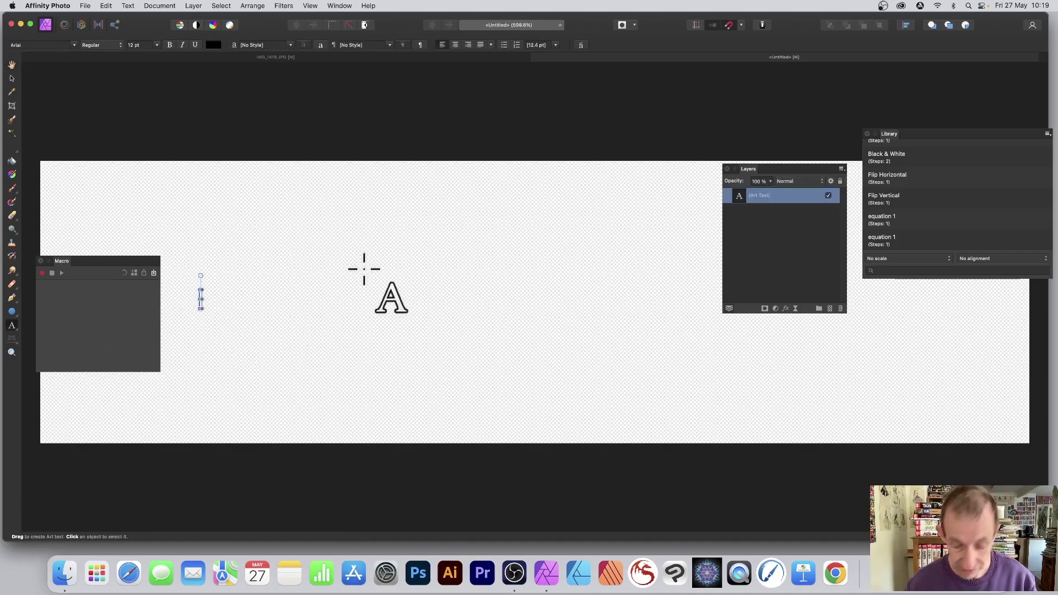
type("(c)")
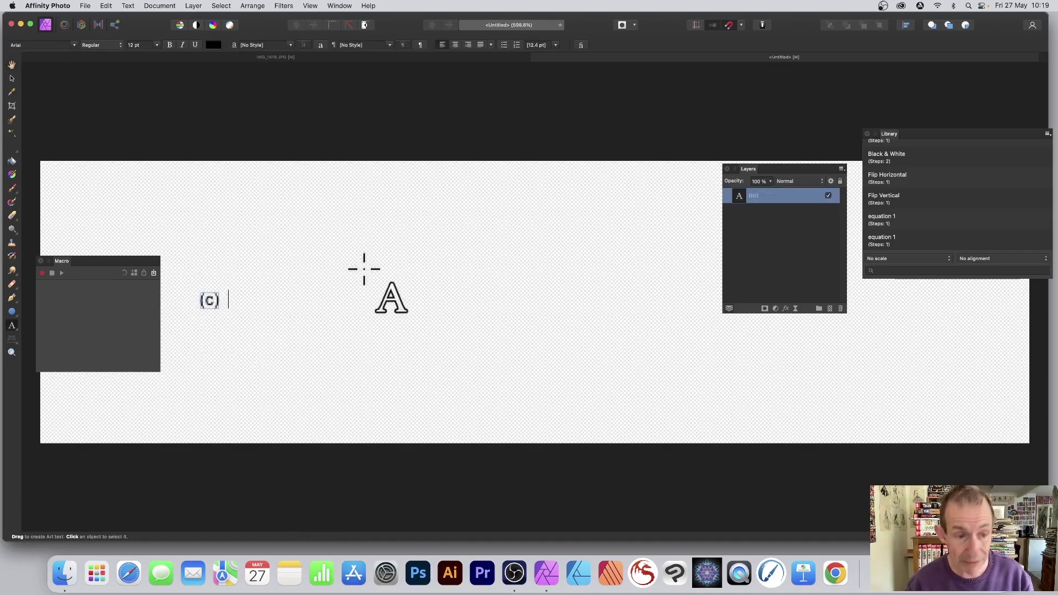
type("  202")
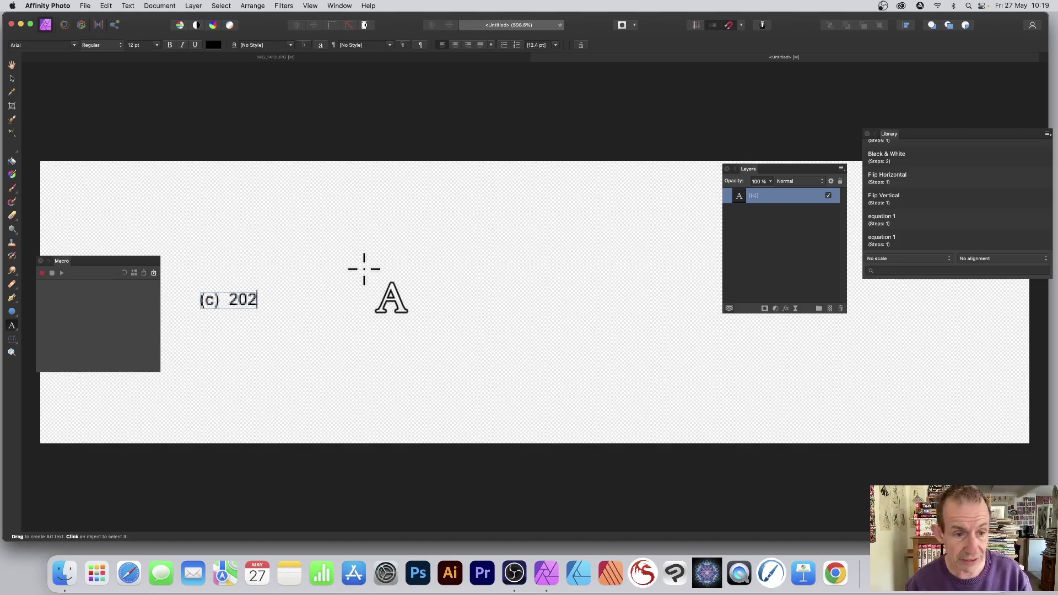
type("2 Andre")
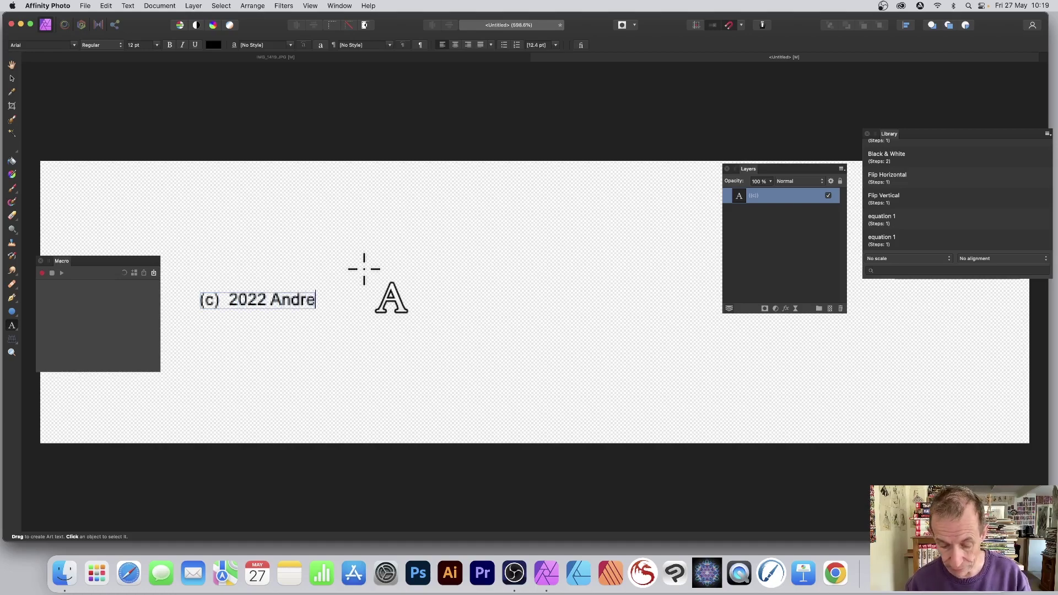
type("w Buc")
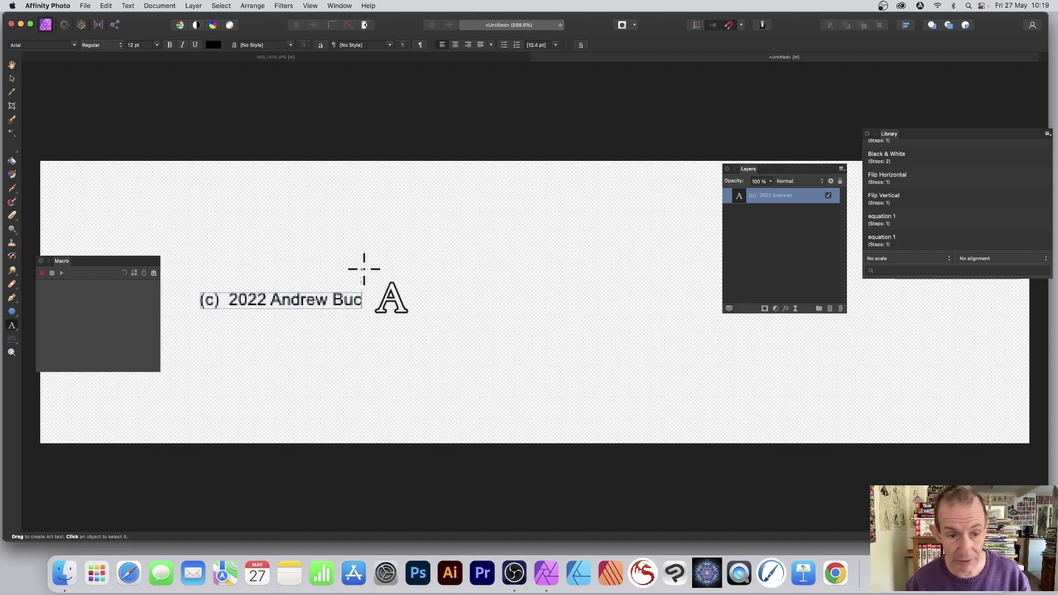
type("kle")
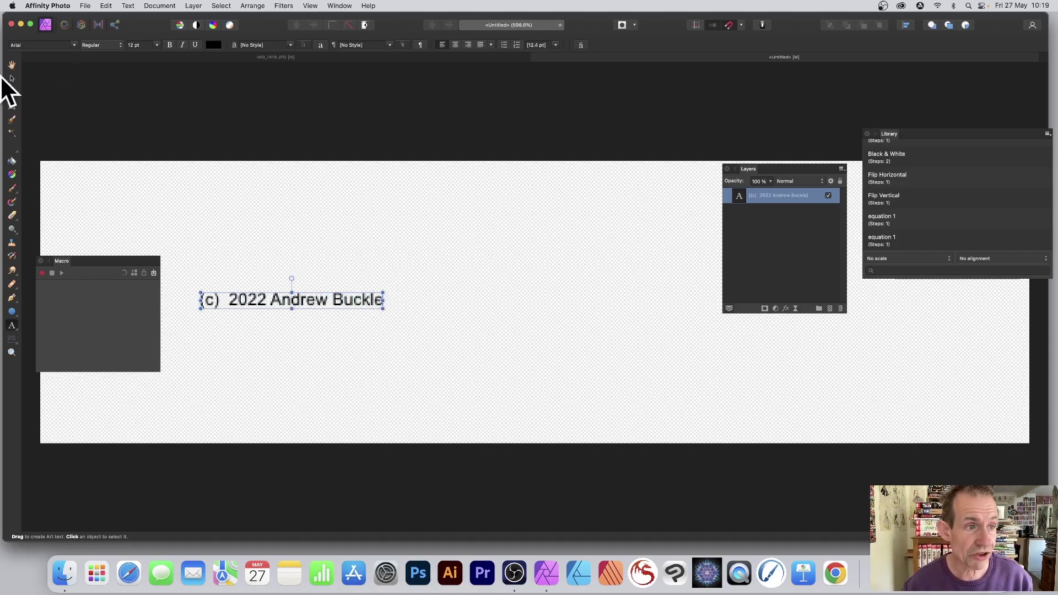
Step: Scale the copyright text to about 58 pt and move it toward the top-left
left_click(11, 79)
left_click_drag(383, 308, 951, 358)
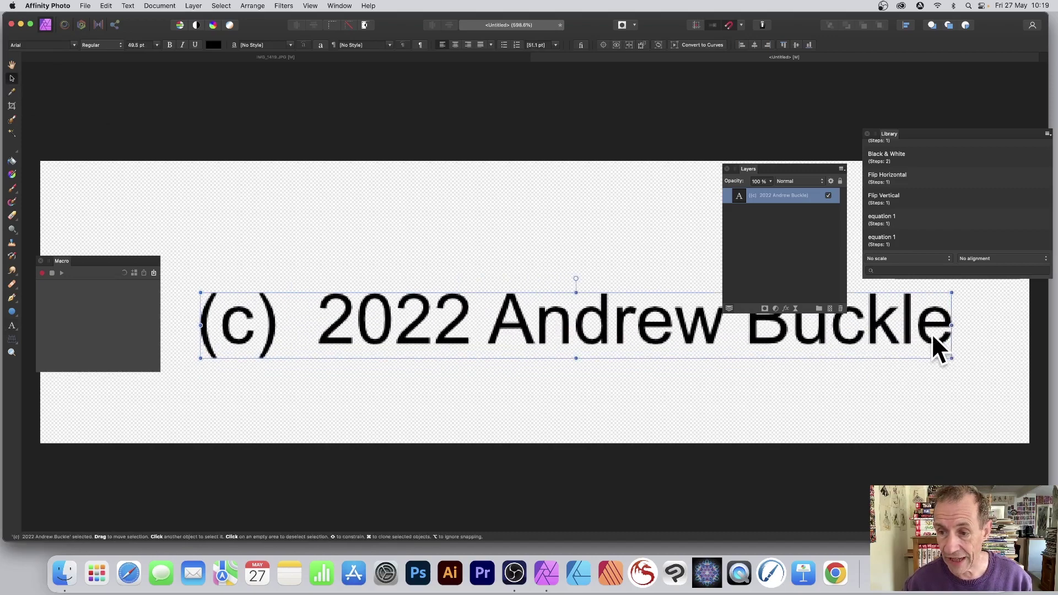
left_click_drag(924, 322, 809, 311)
left_click_drag(834, 347, 968, 359)
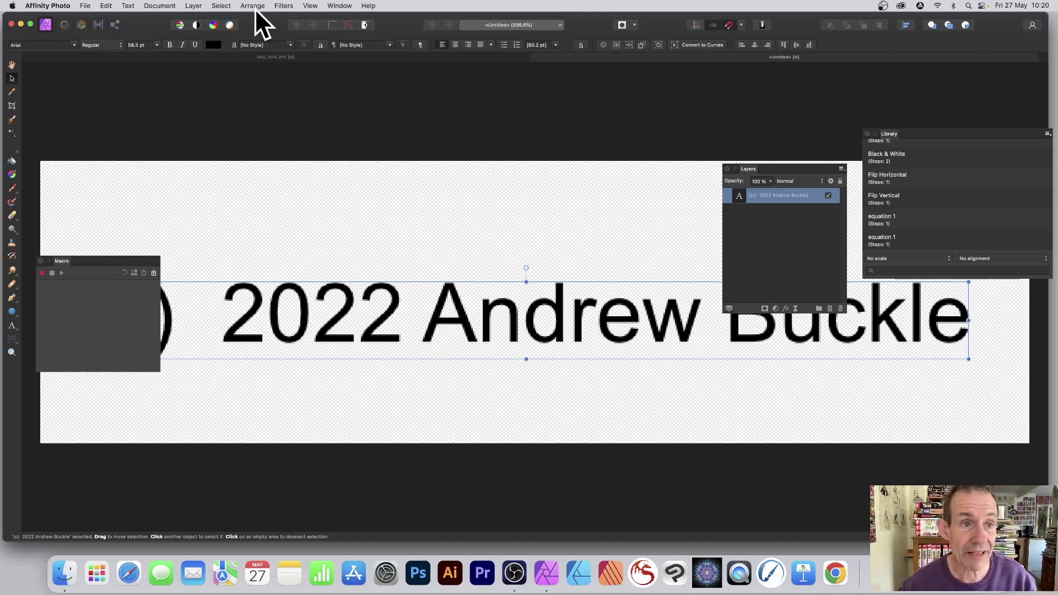
Step: Rasterise the text into a pixel layer and copy it
left_click(193, 5)
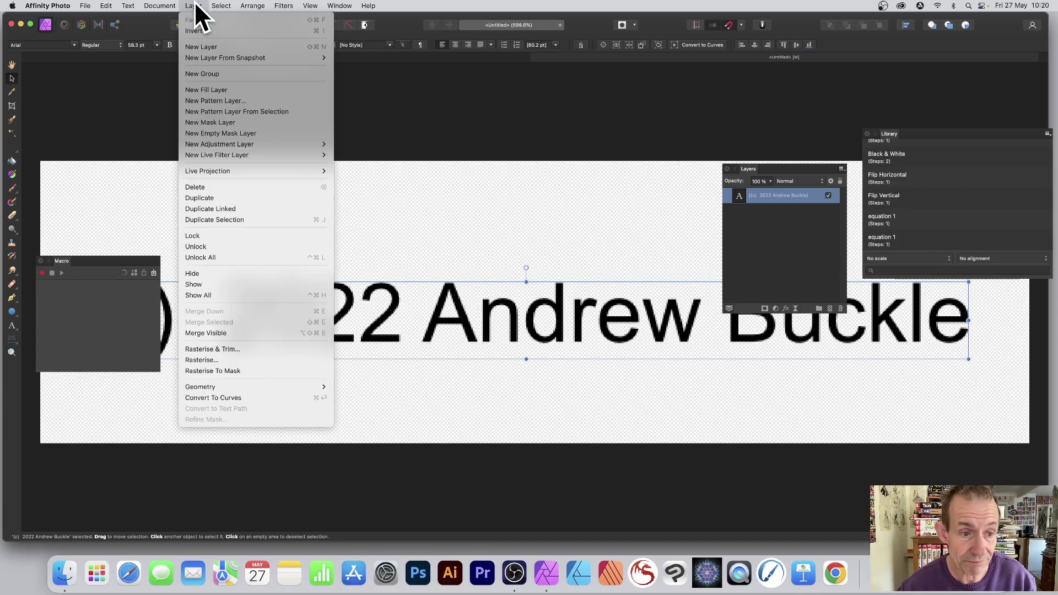
left_click(222, 361)
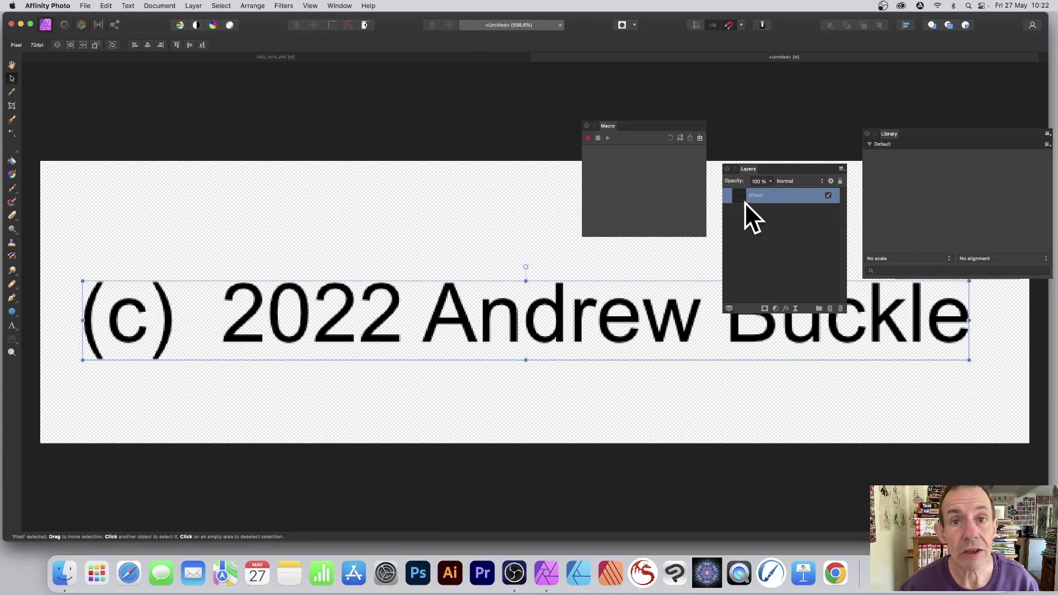
left_click(104, 4)
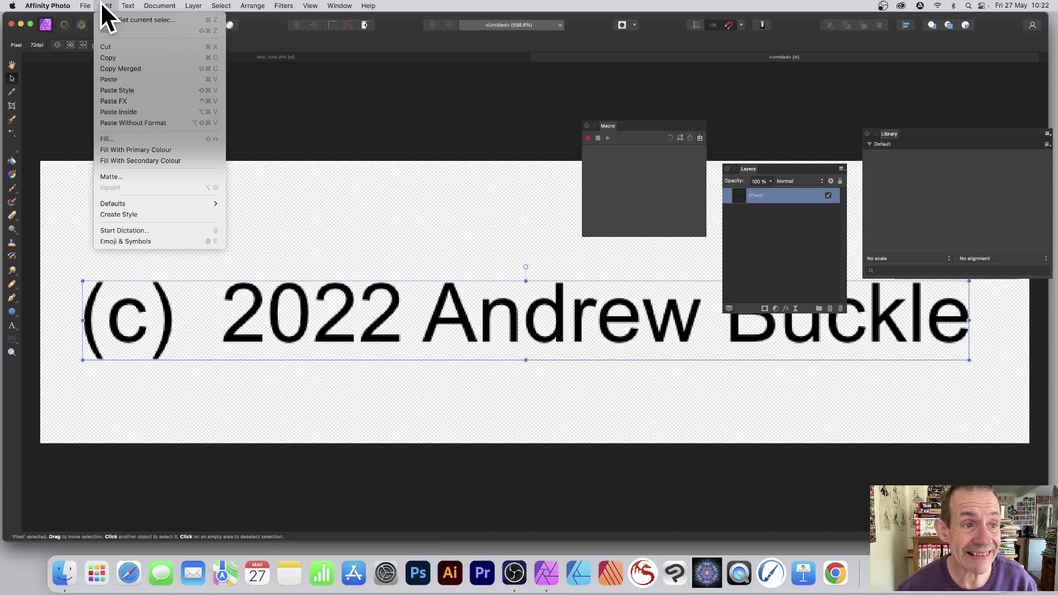
left_click(114, 57)
Step: Record a macro on IMG_1419.JPG that pastes the copyright layer
left_click(263, 57)
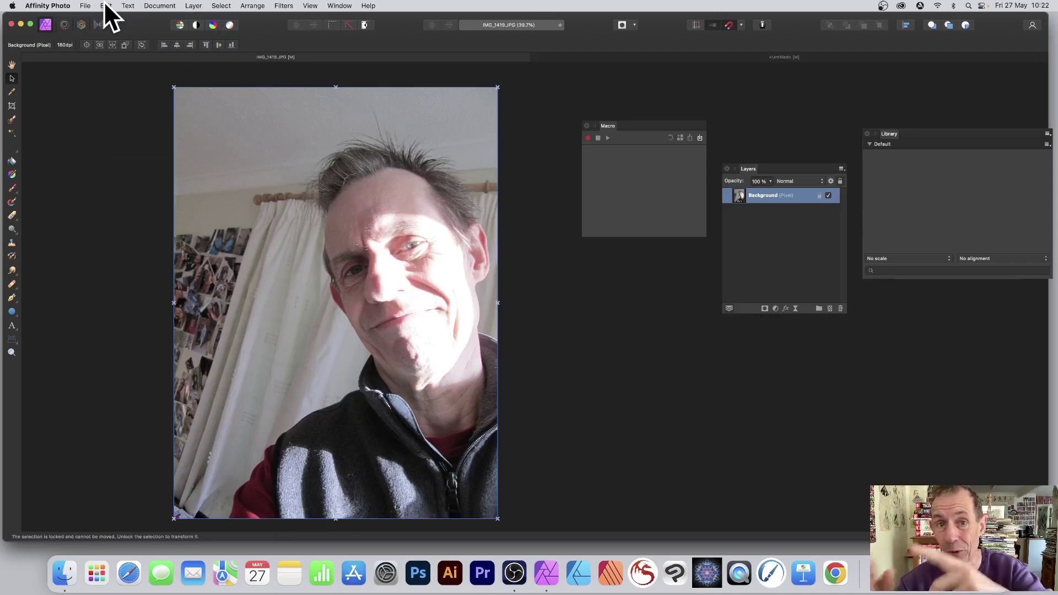
left_click(587, 139)
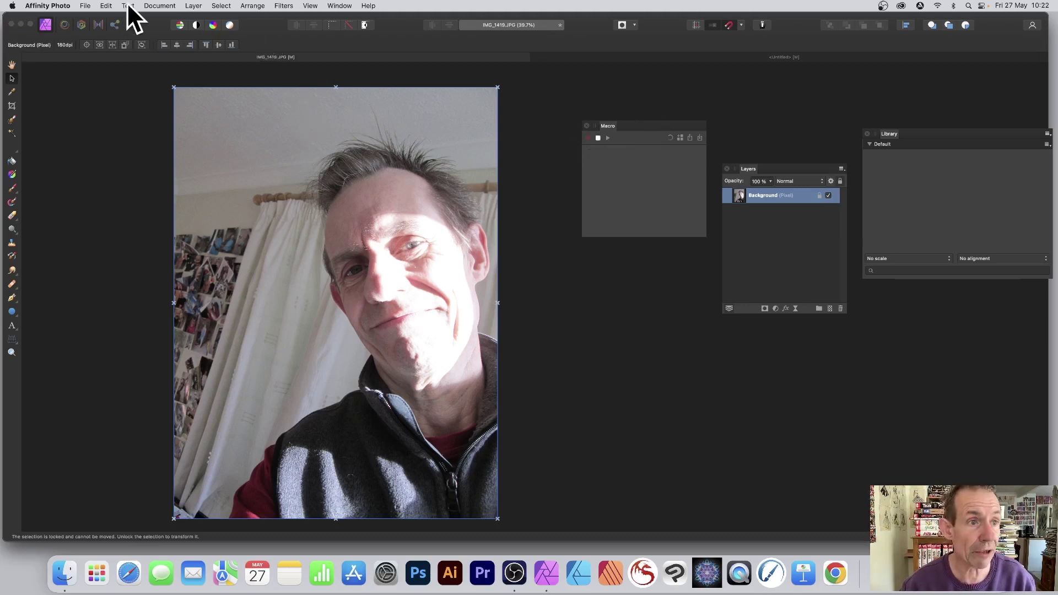
left_click(104, 6)
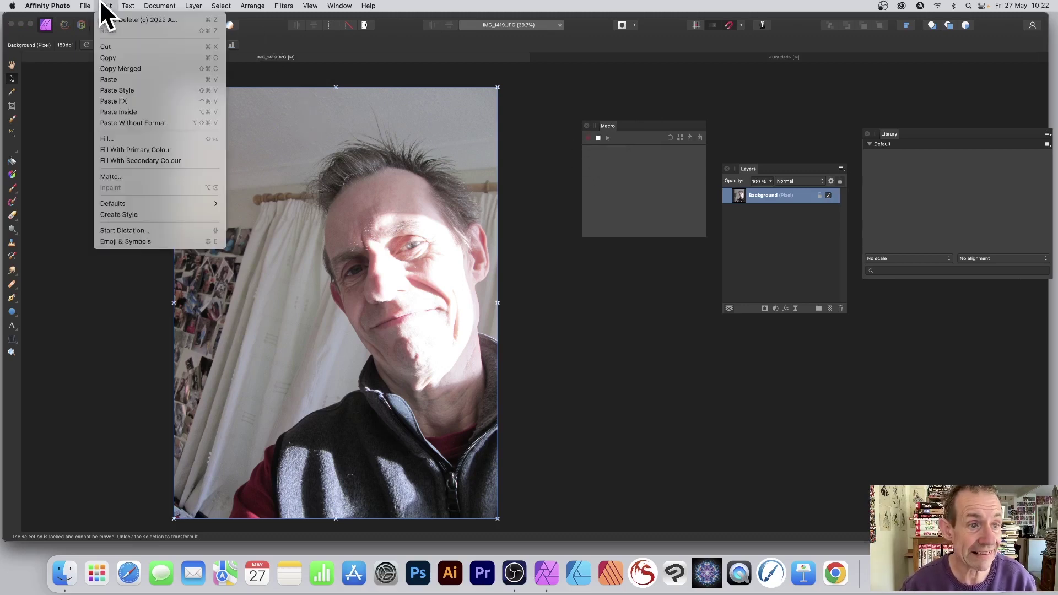
left_click(108, 79)
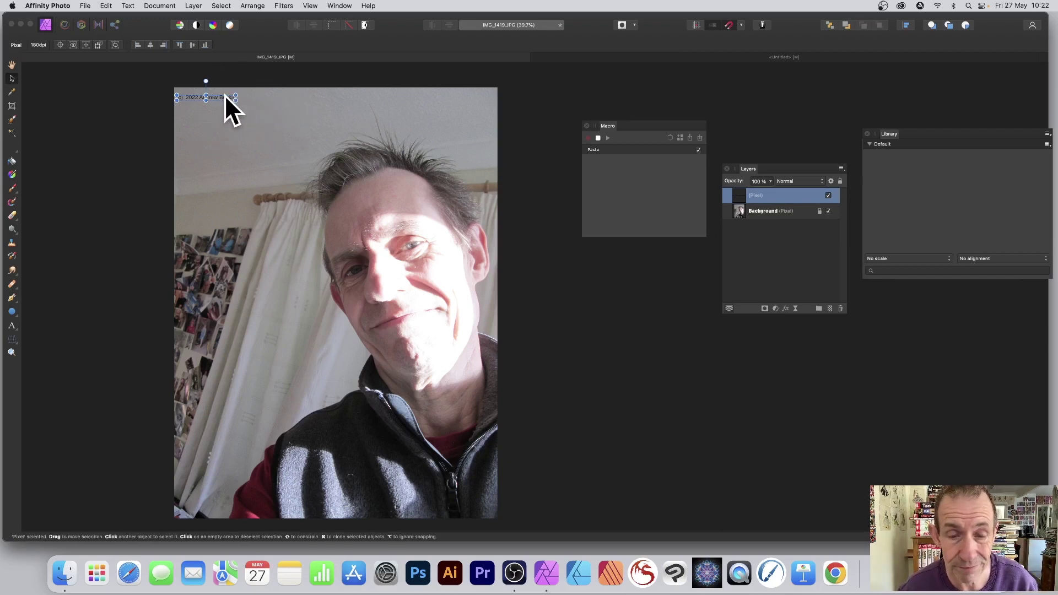
left_click(597, 138)
Step: Undo the paste so the photo has only its Background layer
key("h")
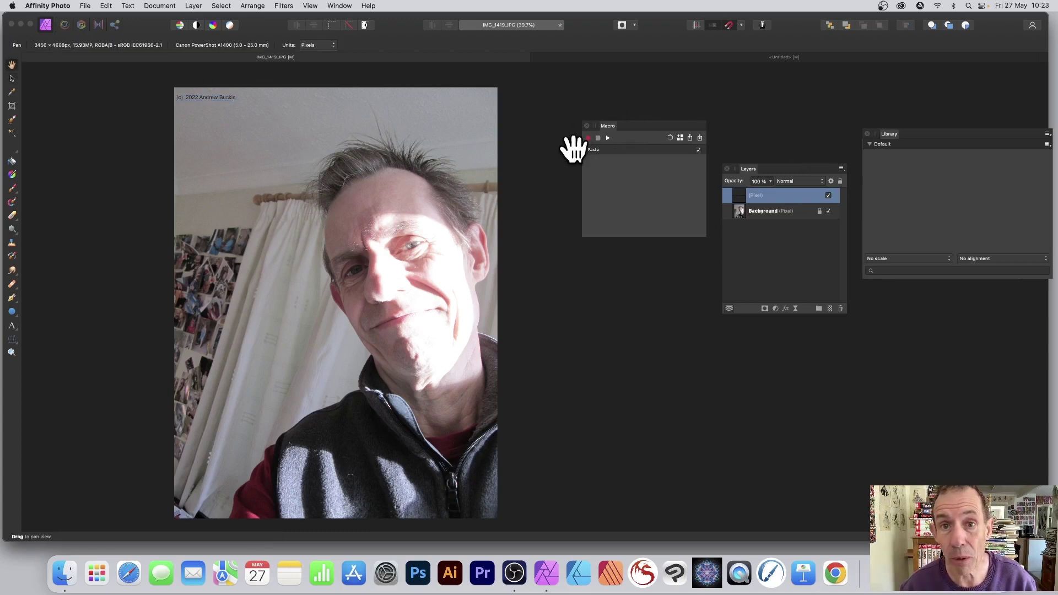
key("v")
key("super+z")
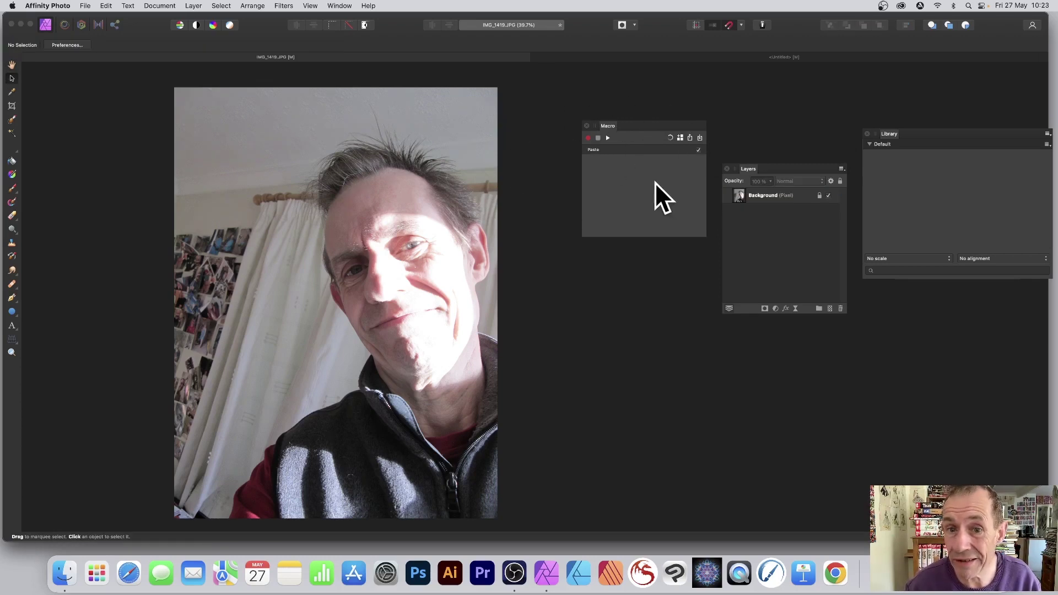
Step: Play the macro, then add it to the Library as 'Copyright layer'
left_click(608, 138)
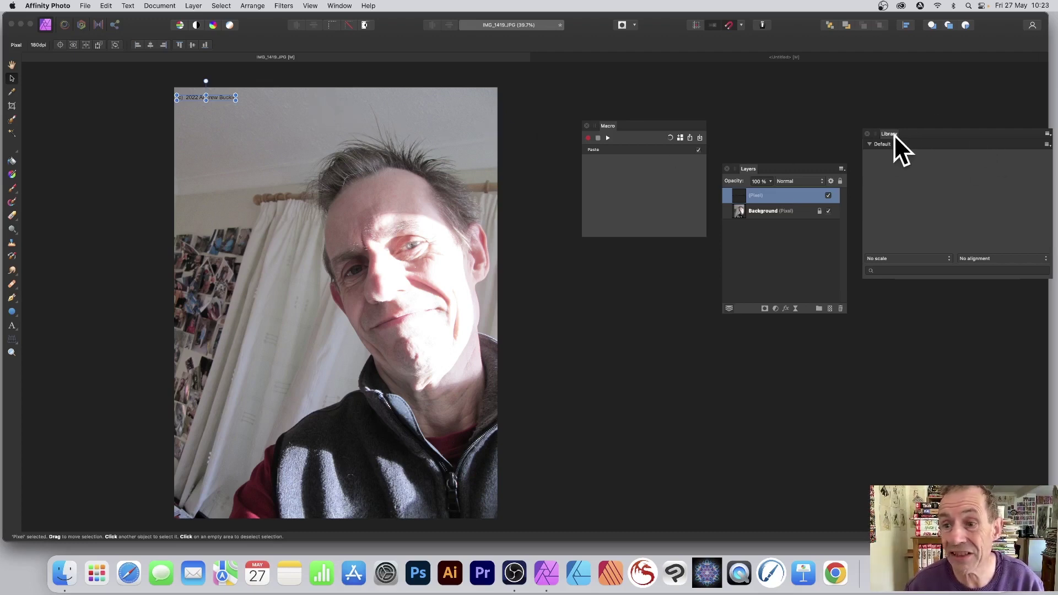
left_click_drag(893, 135, 592, 255)
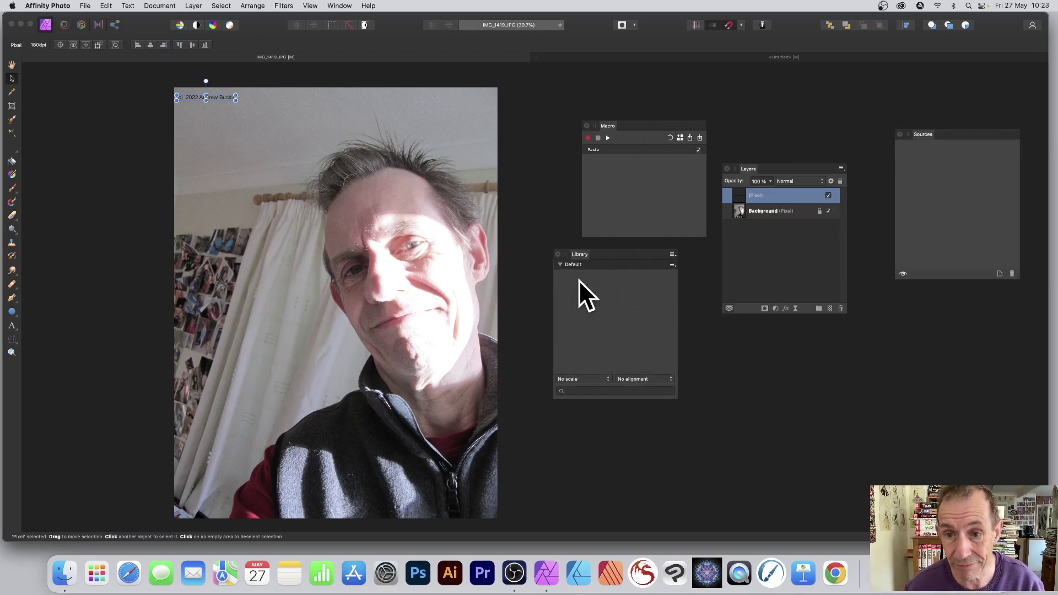
left_click(681, 136)
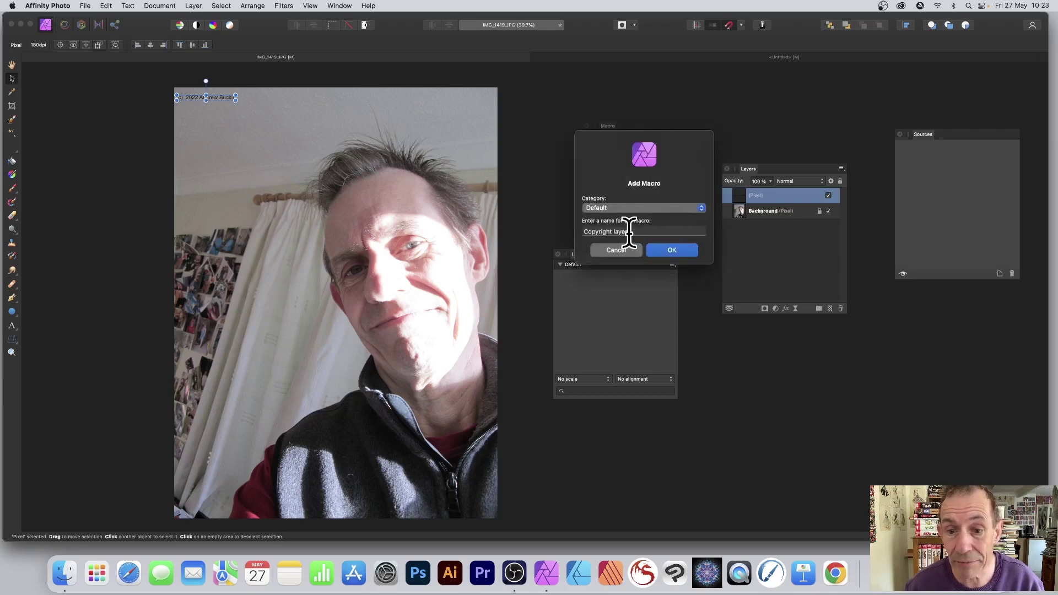
left_click(679, 249)
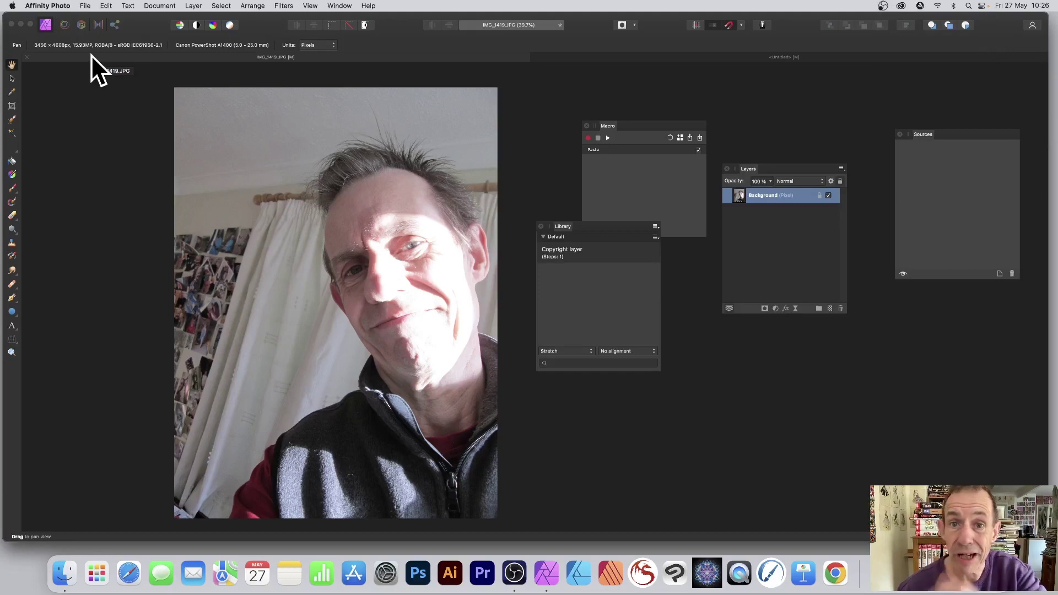
Step: Close IMG_1419.JPG without saving and start a new batch job
left_click(26, 57)
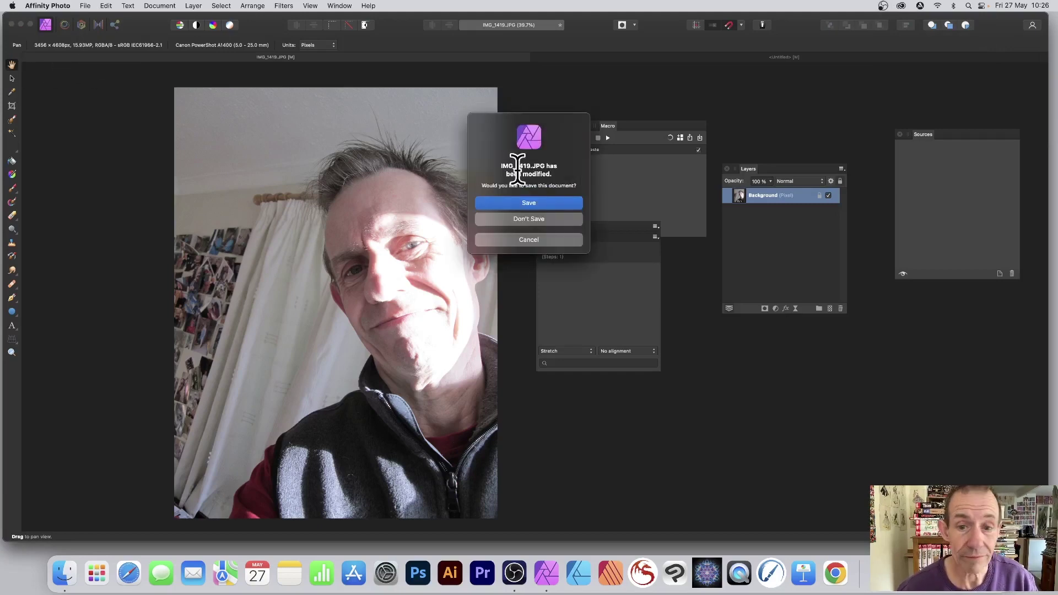
left_click(531, 219)
key("v")
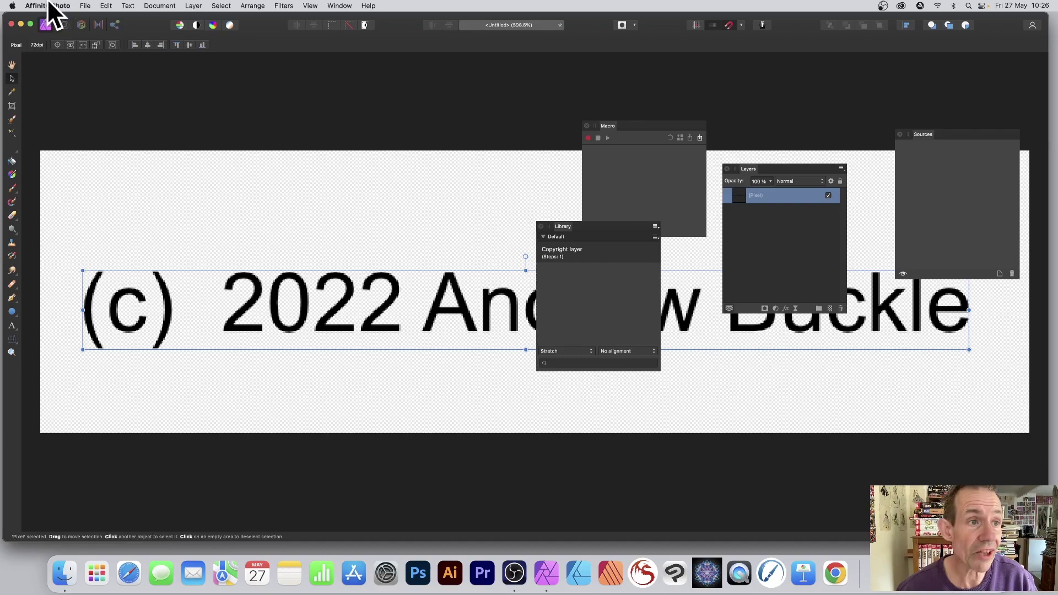
left_click(85, 6)
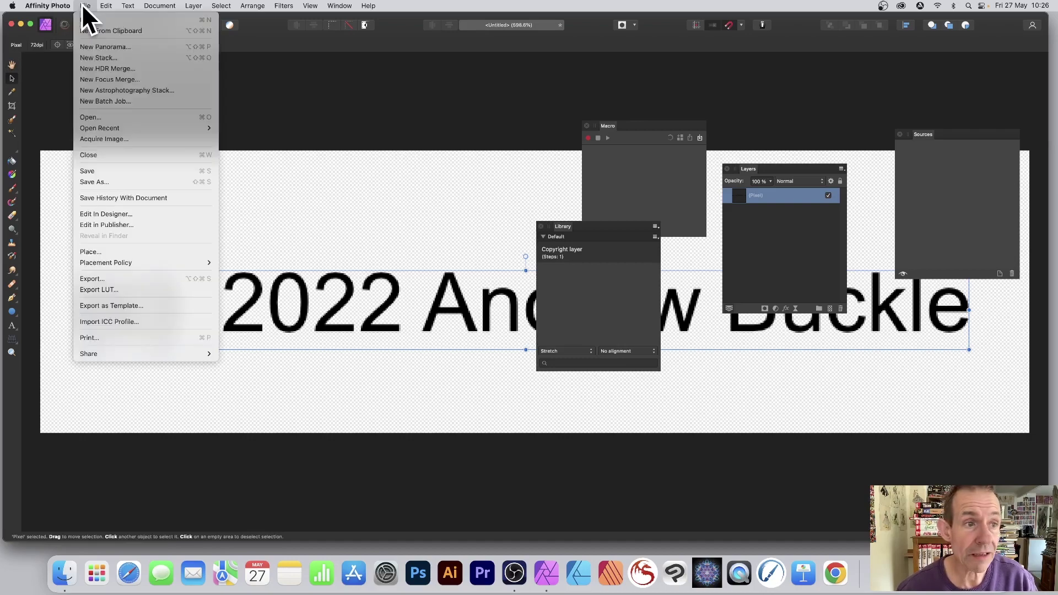
left_click(107, 102)
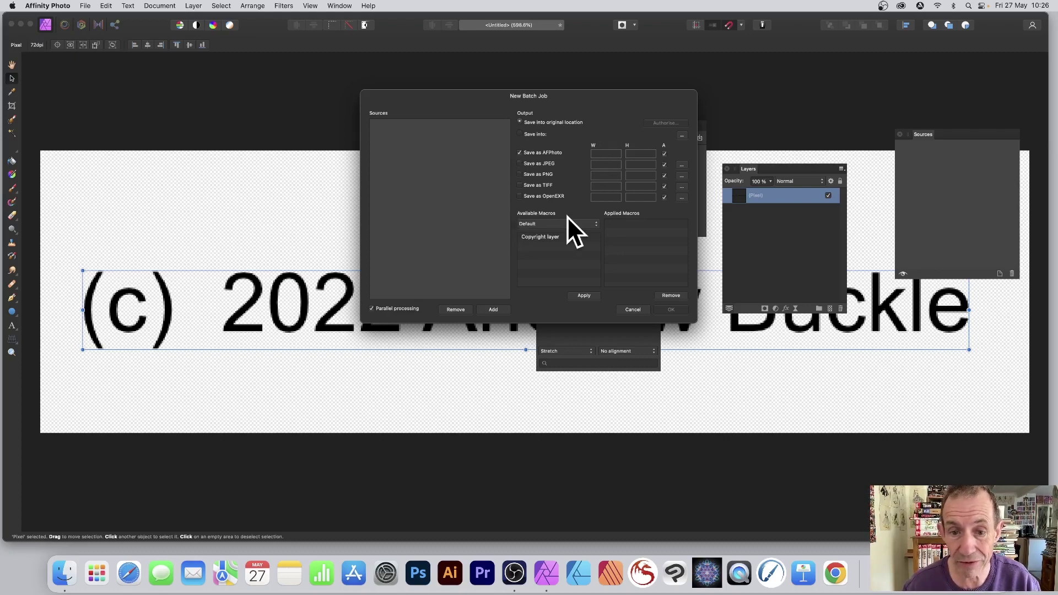
Step: Apply the Copyright layer macro from Available Macros to the batch
left_click(543, 235)
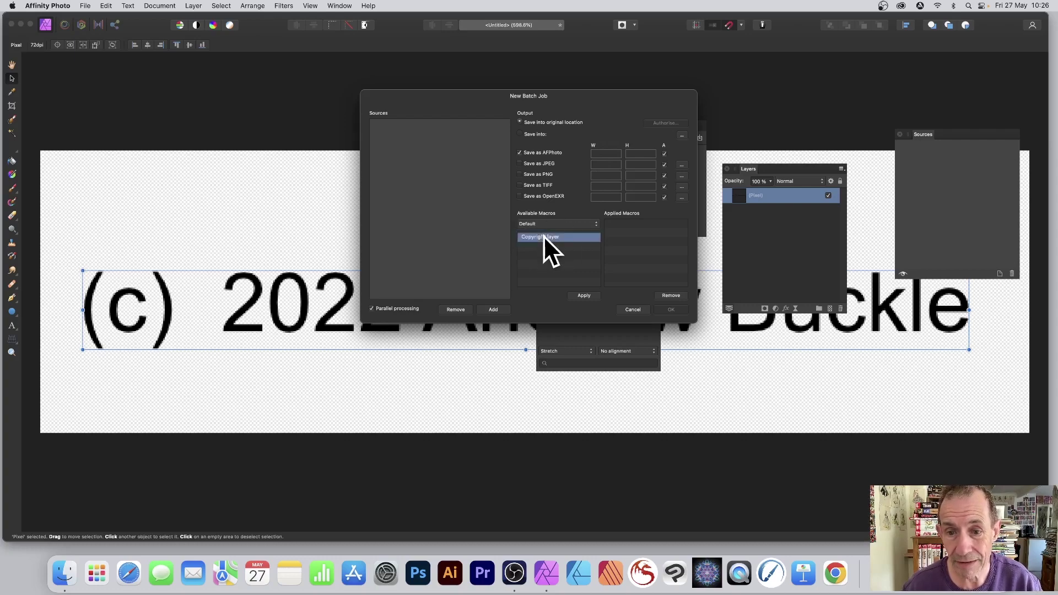
left_click(584, 295)
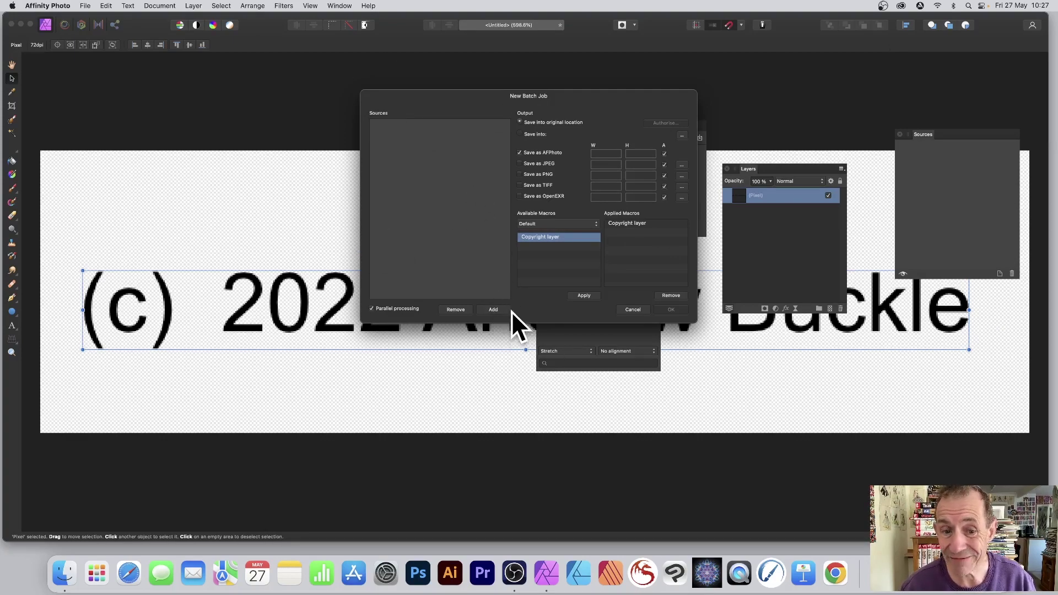
Step: Add IMG_1408 through IMG_1419.JPG from the test1 folder as batch sources
left_click(493, 310)
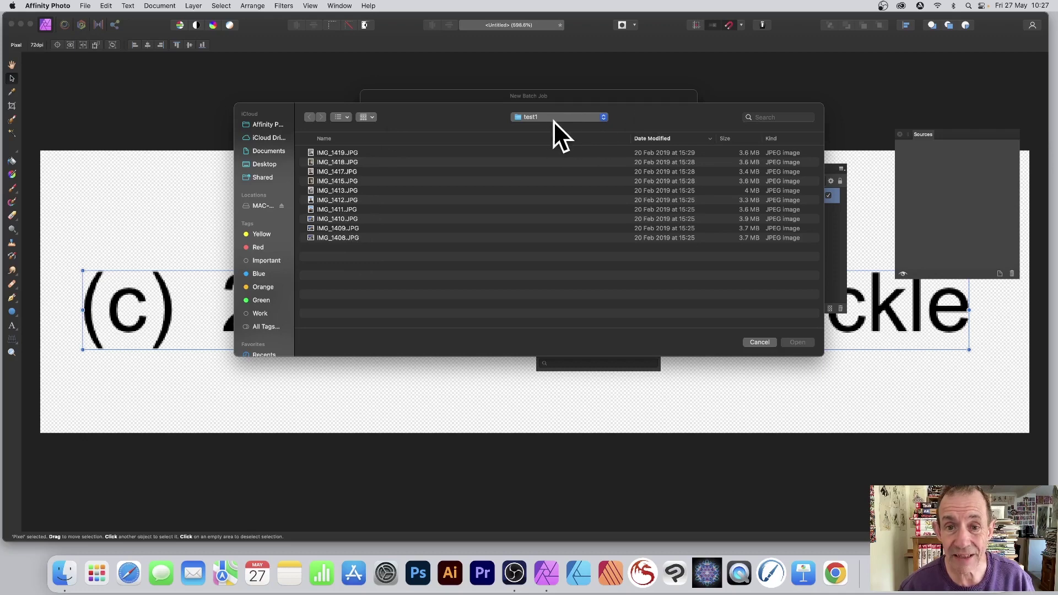
left_click(338, 153)
left_click(343, 234, "shift")
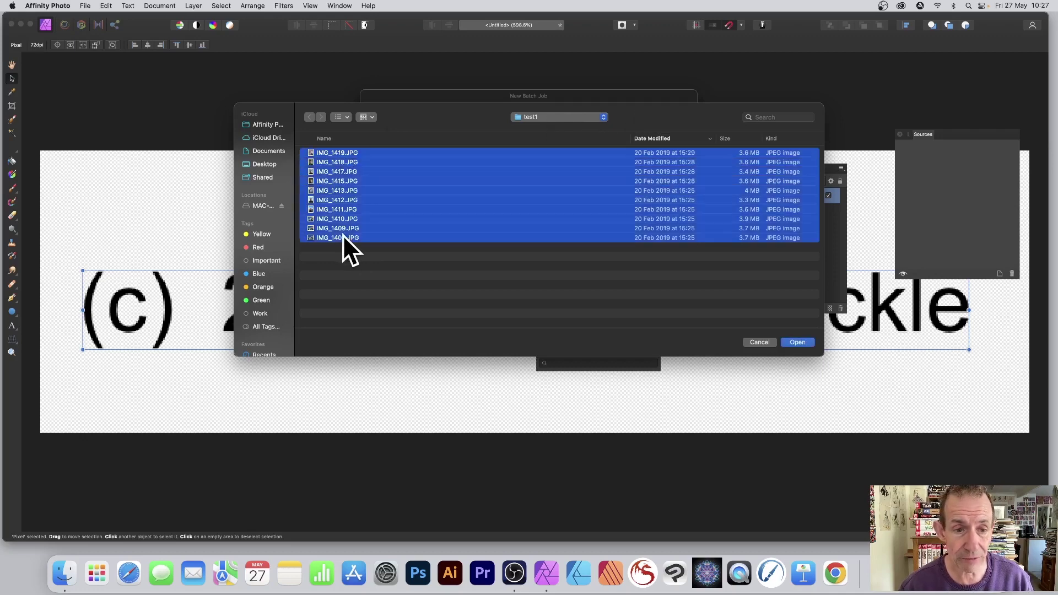
left_click(799, 342)
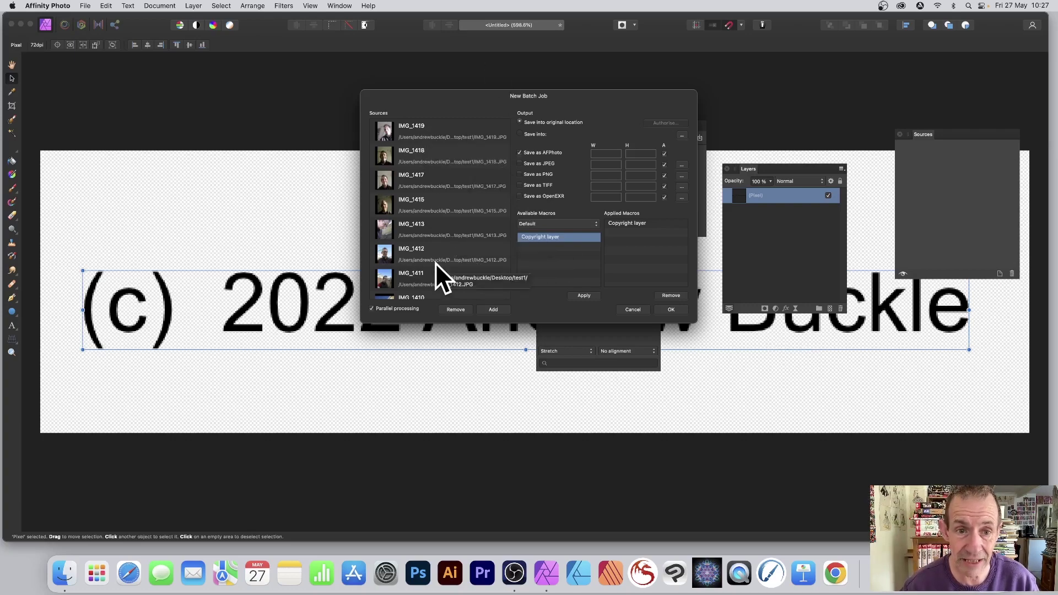
Step: Select IMG_1419 in Sources and run the batch job
left_click(444, 137)
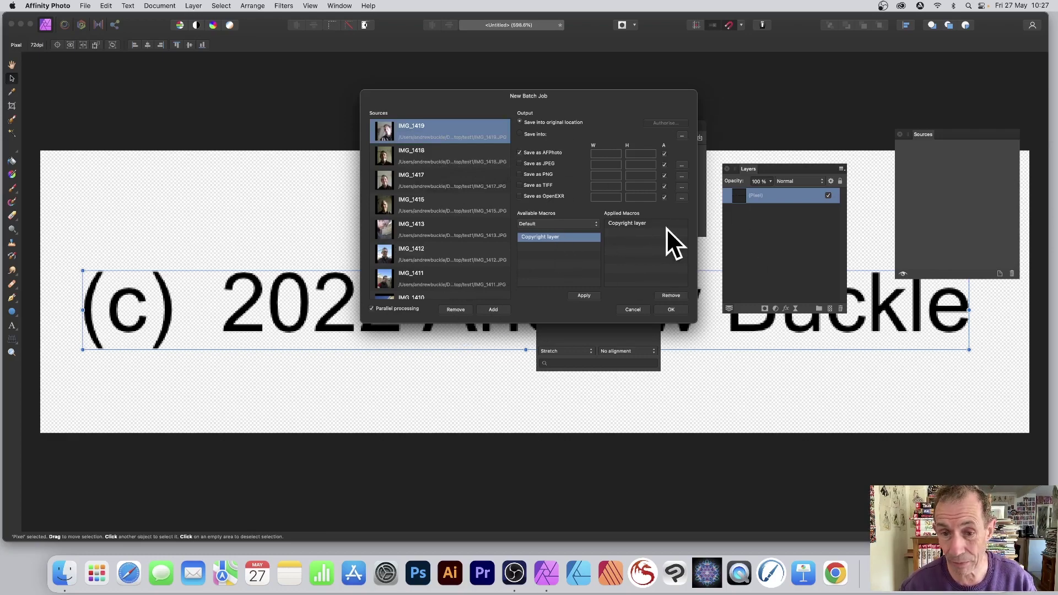
left_click(672, 310)
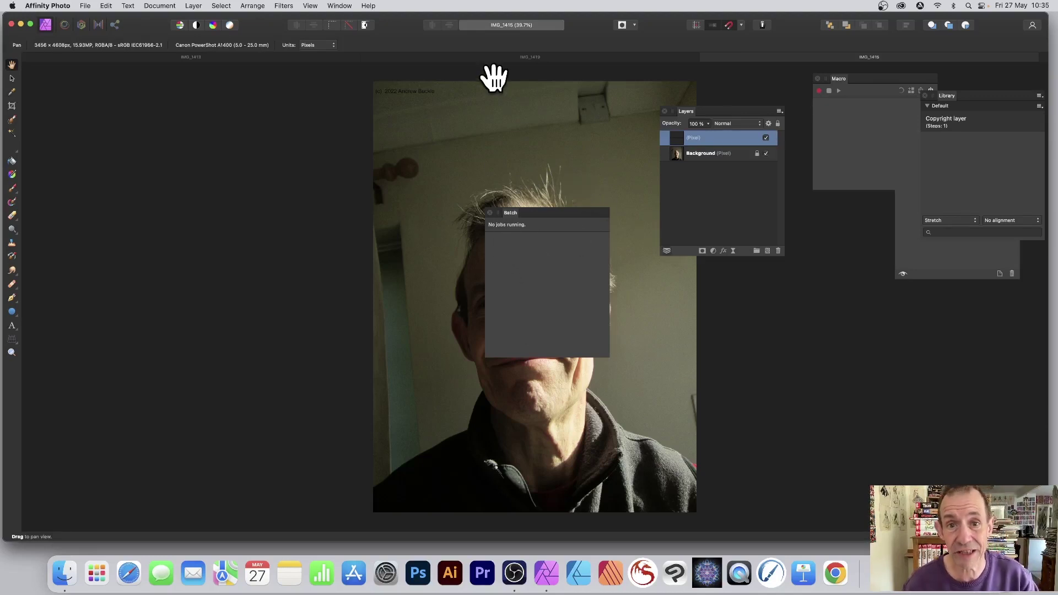
Step: Review the processed IMG_1413, IMG_1419 and IMG_1416 photos in turn
left_click(197, 56)
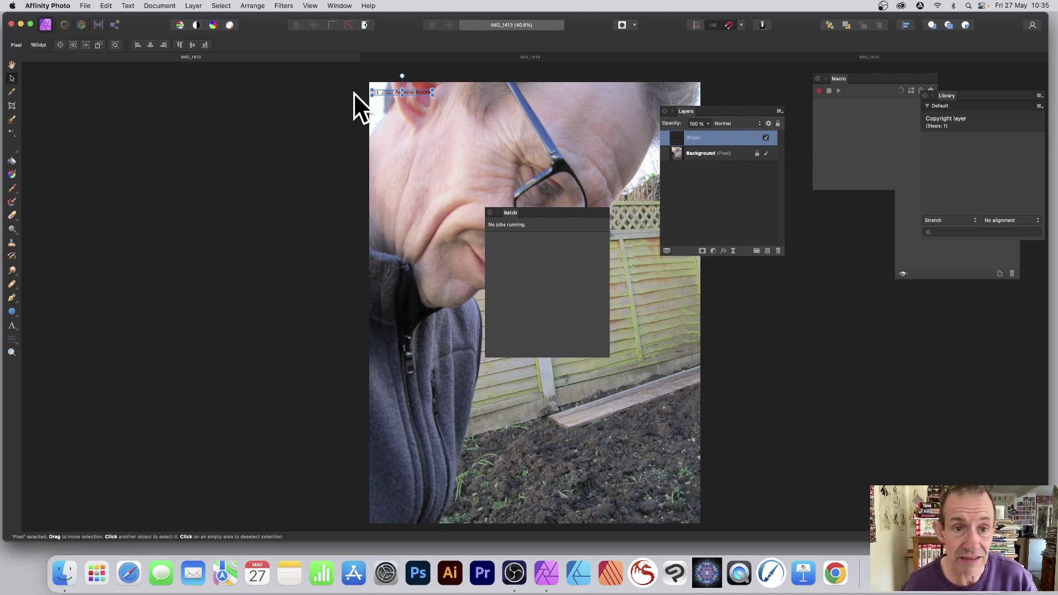
left_click(583, 57)
key("h")
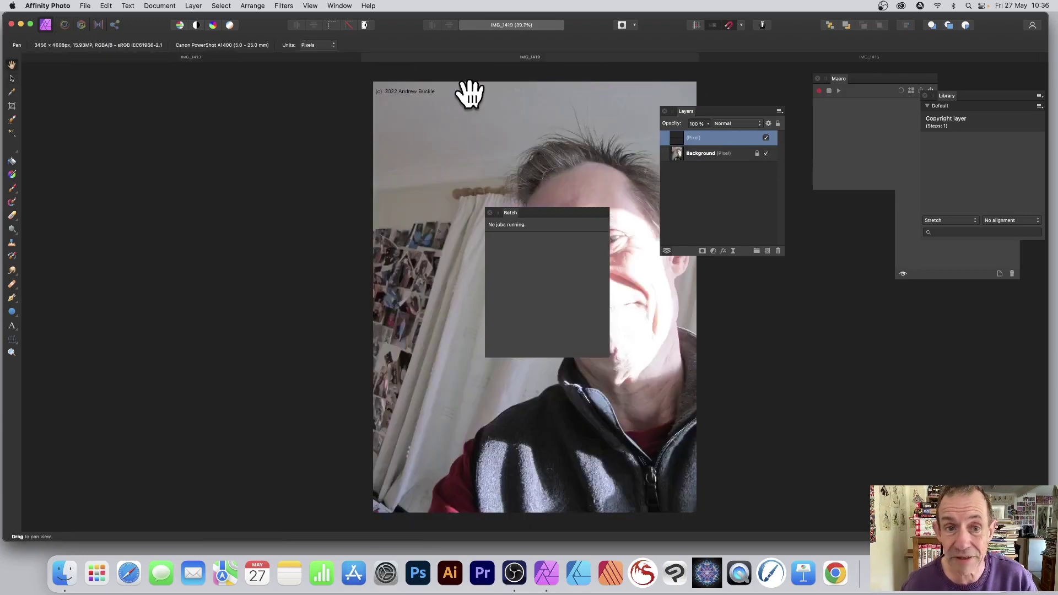
left_click(802, 54)
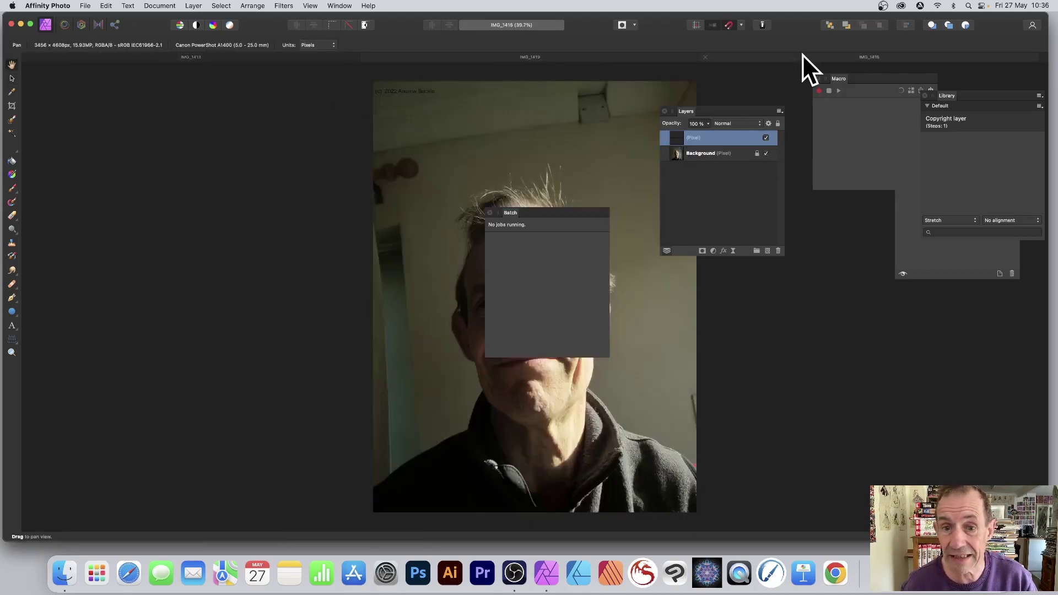